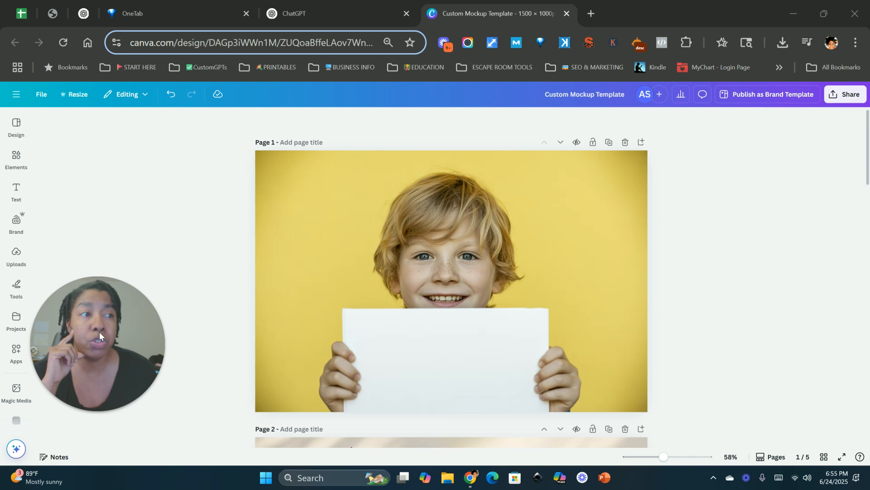
left_click_drag(99, 335, 102, 347)
left_click(16, 191)
left_click(16, 127)
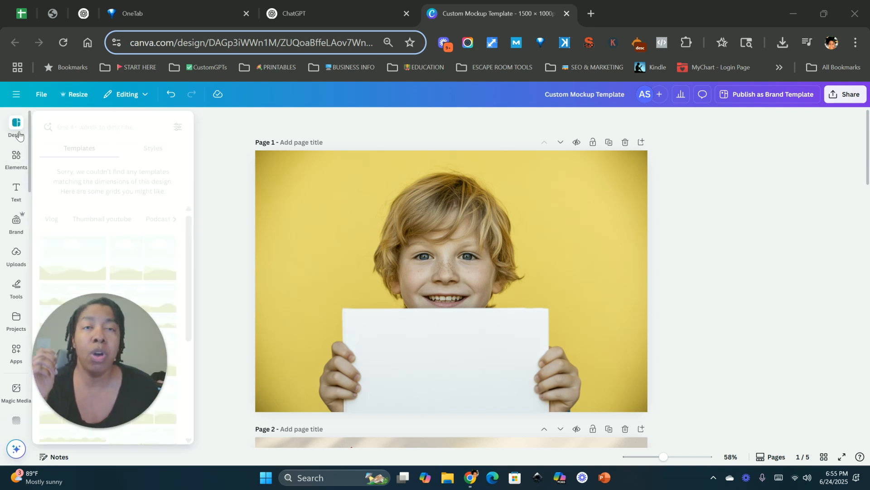
left_click(18, 165)
left_click(17, 126)
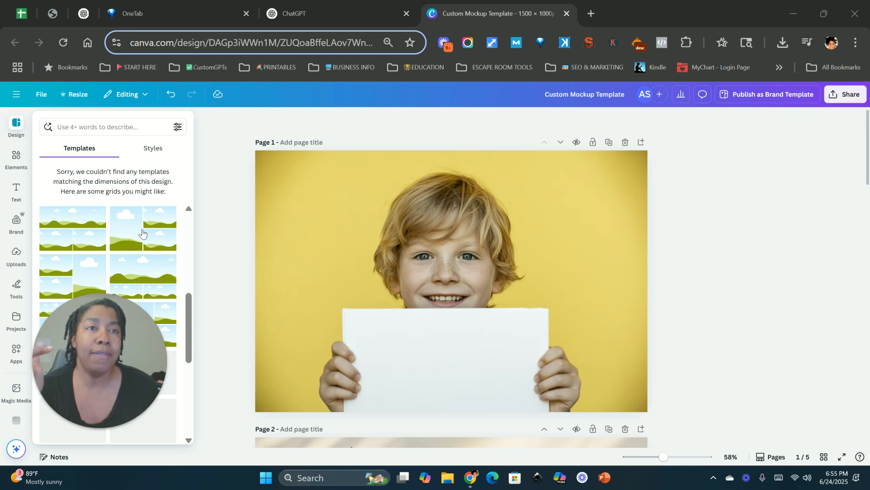
left_click(18, 178)
left_click(16, 161)
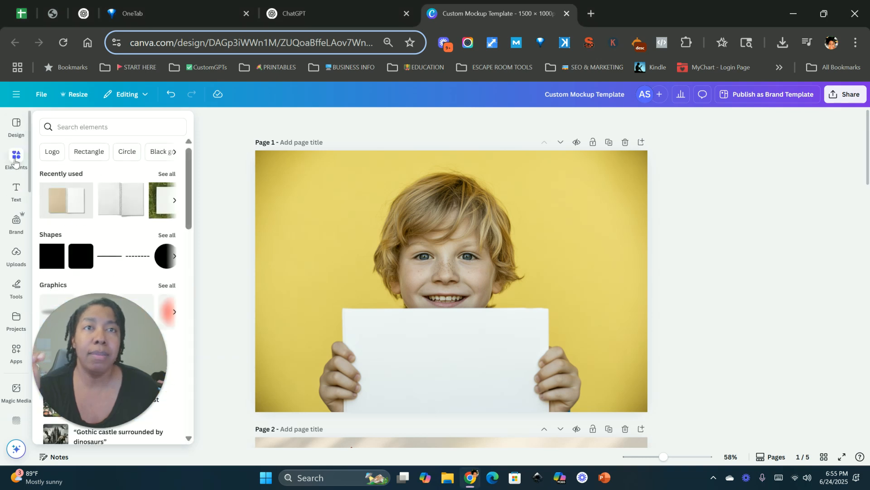
Search the elements library for mockup up
left_click(92, 125)
type("mockup")
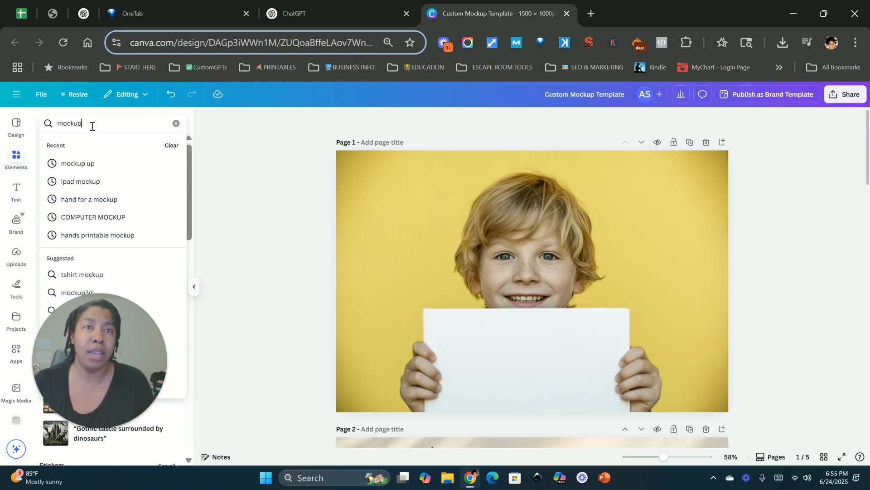
left_click(86, 164)
left_click_drag(103, 355, 250, 299)
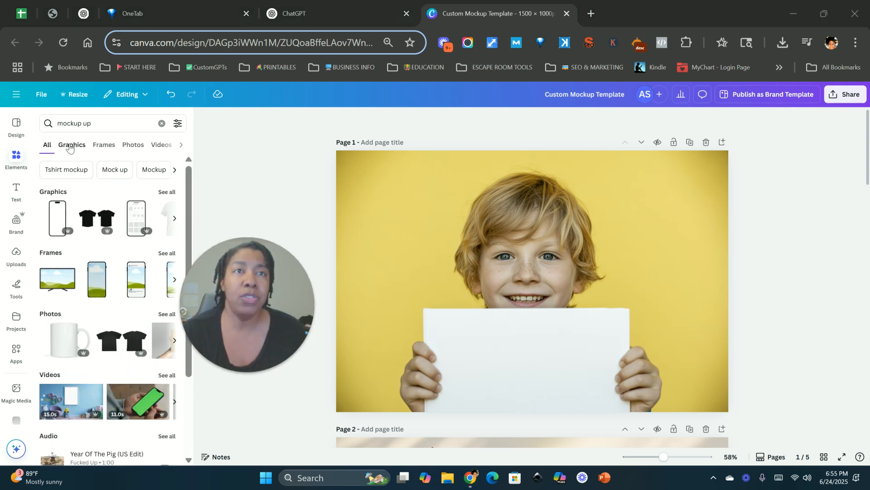
left_click_drag(275, 298, 155, 324)
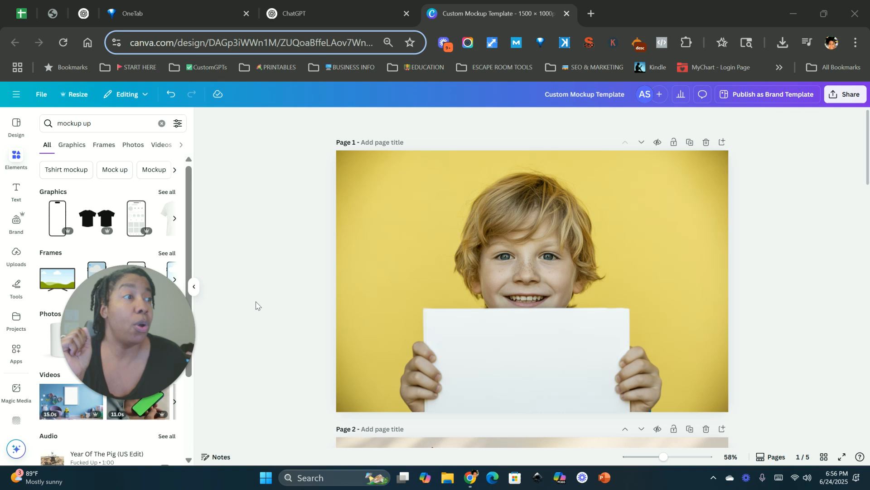
Select the boy photo and open the Mockups app by searching the apps for mock ups
left_click(399, 220)
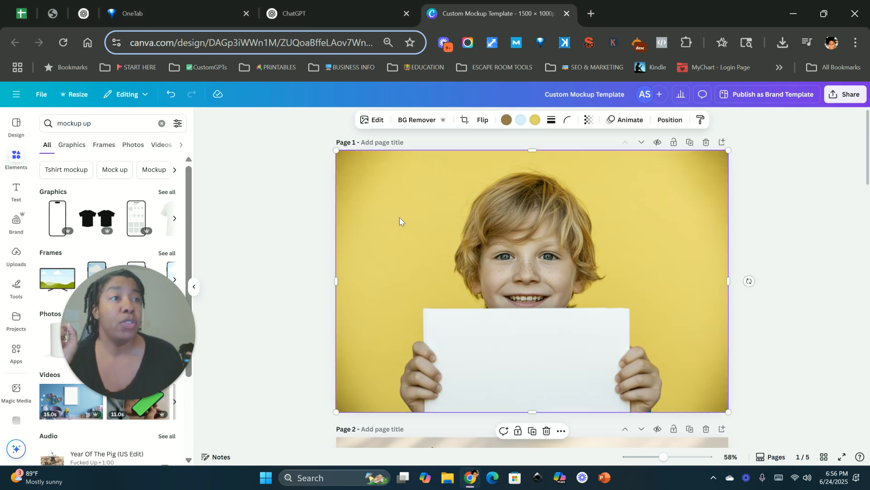
left_click(191, 285)
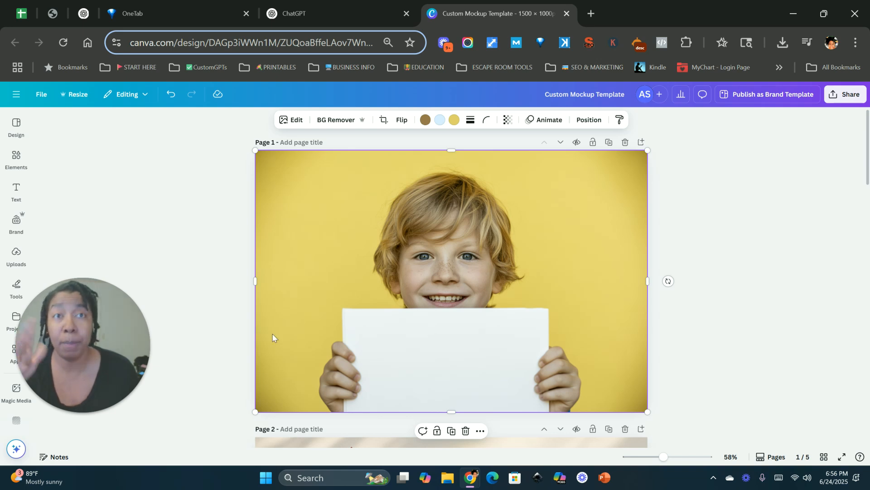
left_click_drag(109, 330, 208, 327)
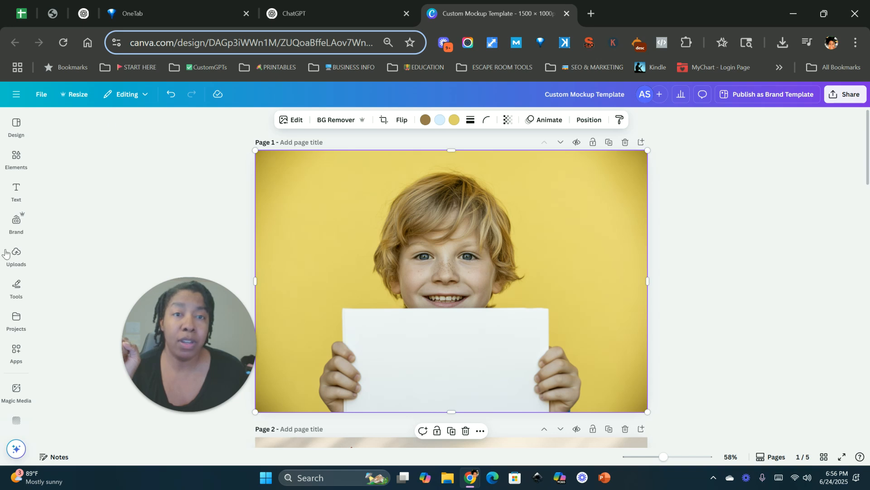
left_click(16, 351)
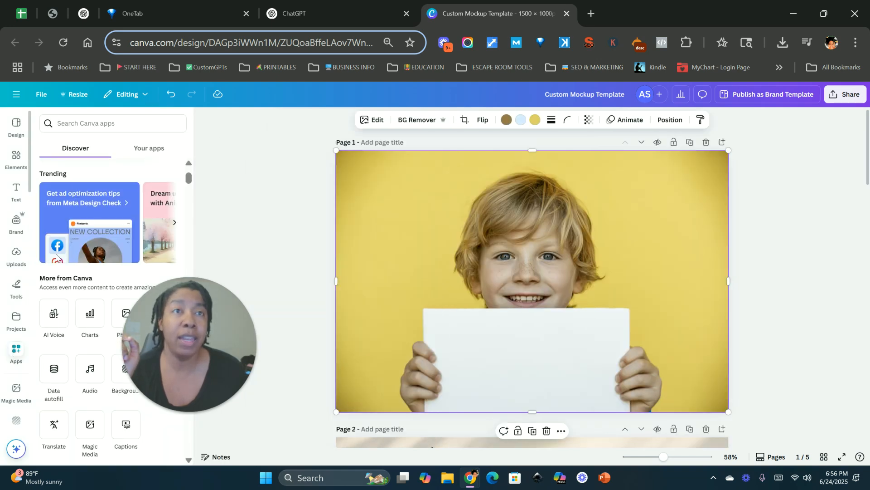
left_click(80, 120)
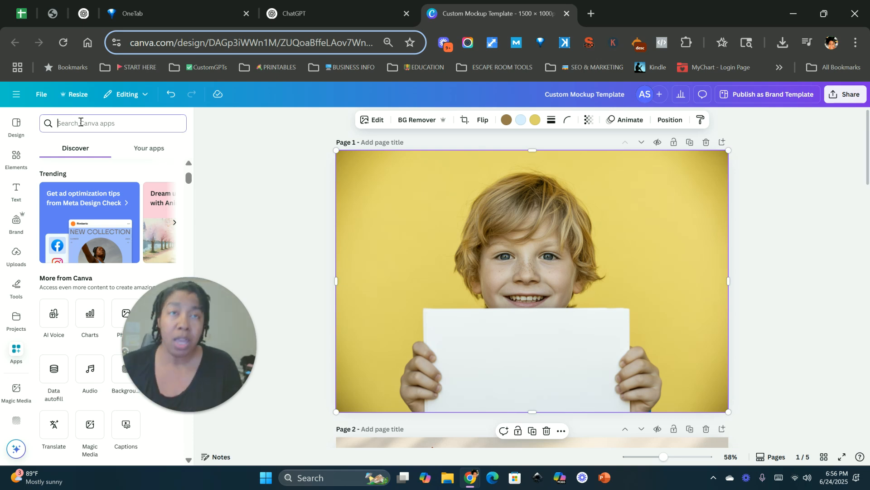
type("mock ups")
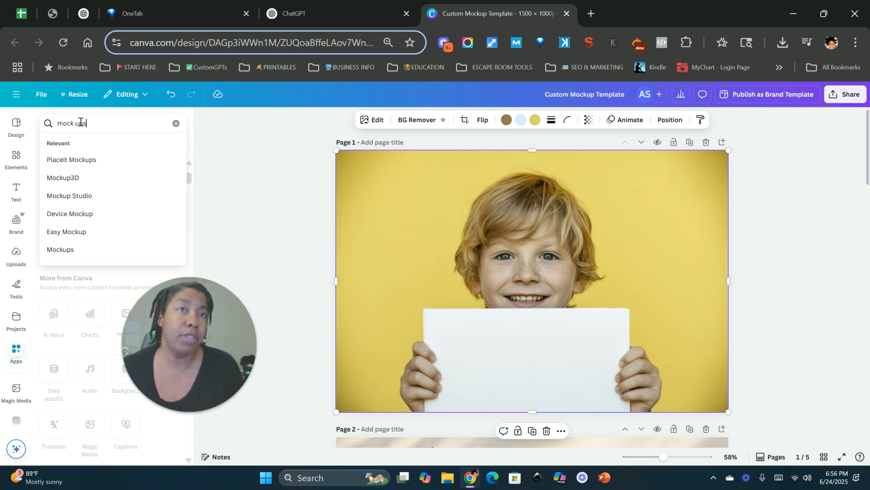
key("Return")
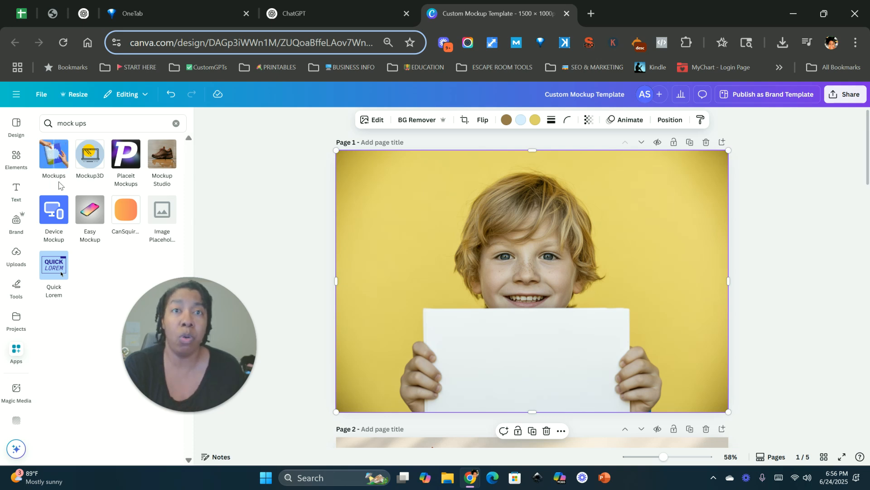
left_click(51, 157)
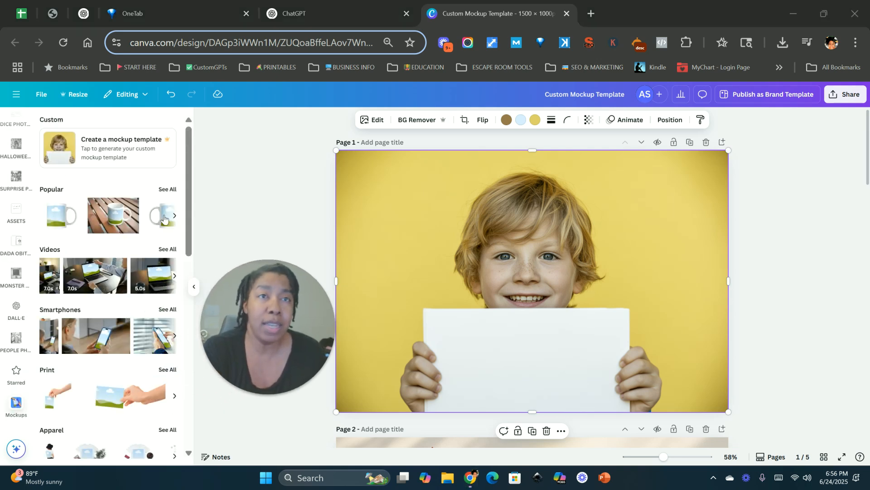
Create a custom mockup template from the selected photo, confirming the first generated result
scroll(109, 282, "down", 2)
scroll(109, 282, "down", 10)
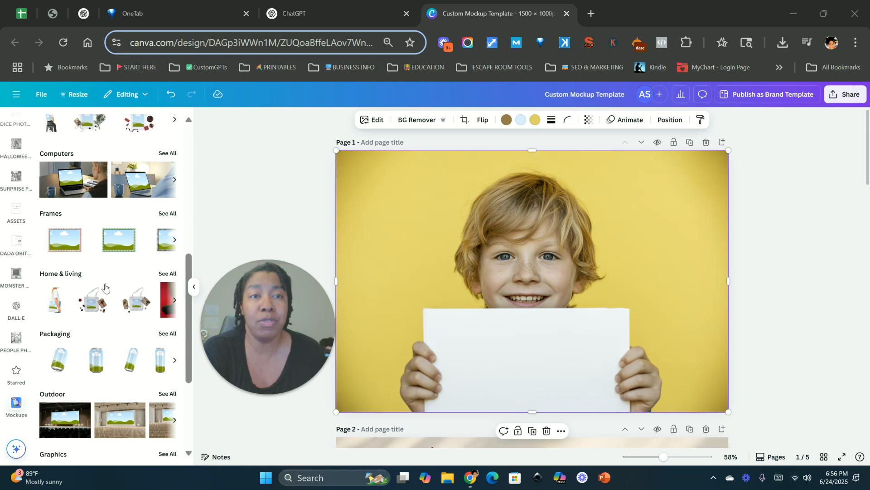
scroll(108, 300, "up", 10)
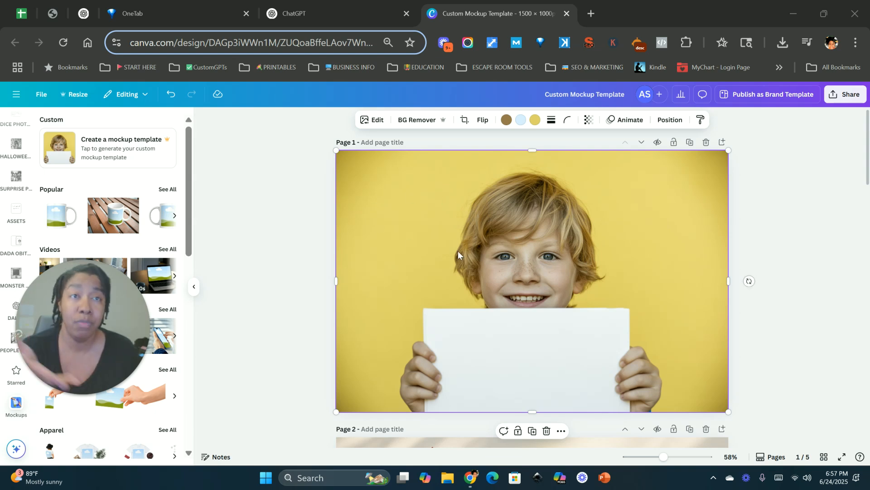
left_click(89, 143)
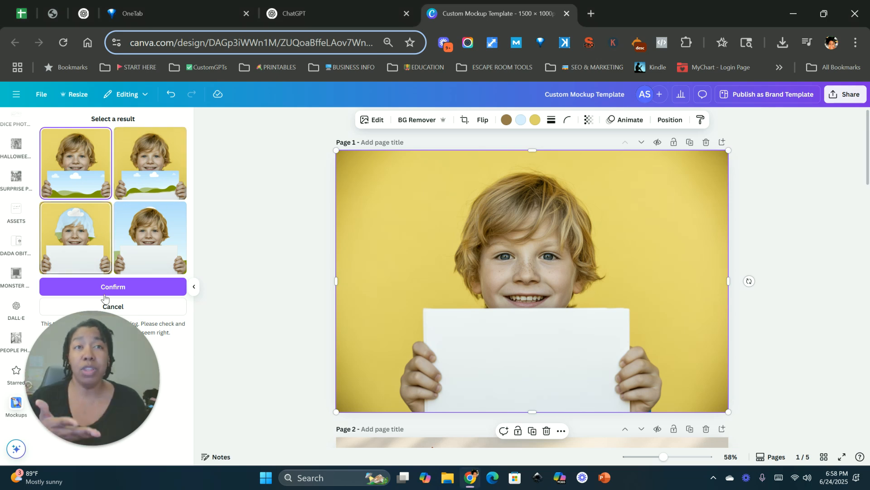
left_click_drag(120, 365, 276, 362)
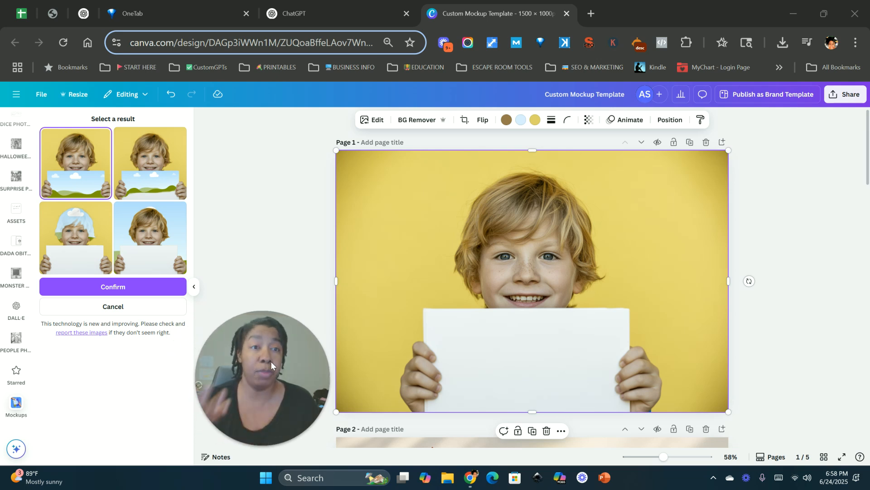
left_click(127, 289)
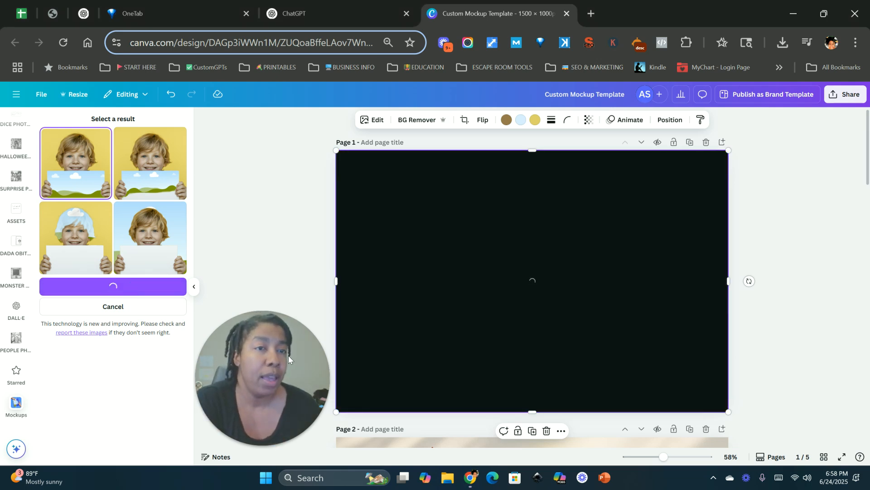
left_click_drag(288, 354, 105, 352)
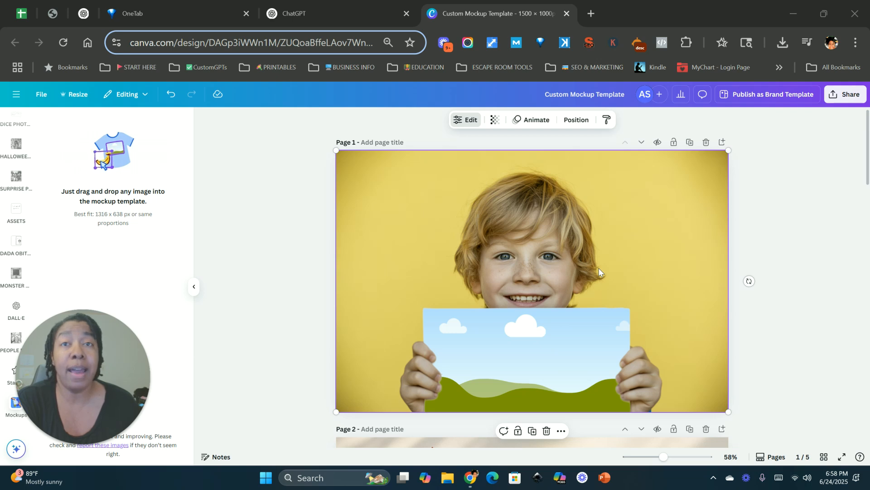
left_click(194, 286)
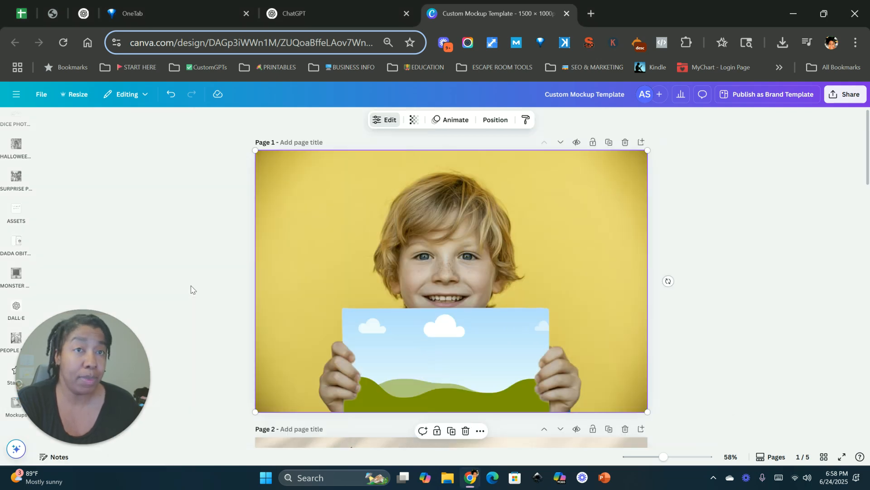
left_click(15, 235)
left_click(15, 178)
left_click(11, 211)
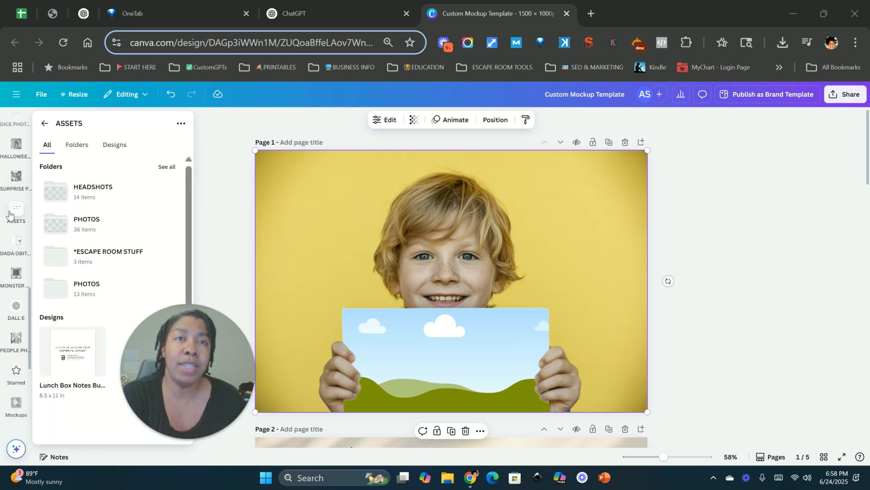
scroll(10, 215, "up", 8)
left_click(16, 223)
scroll(16, 221, "up", 2)
left_click(17, 203)
left_click(17, 265)
left_click(17, 296)
left_click(17, 330)
left_click(17, 367)
left_click(17, 200)
Drop the Donut Disaster uploaded image into the mockup's blank sign held by the boy
left_click(16, 232)
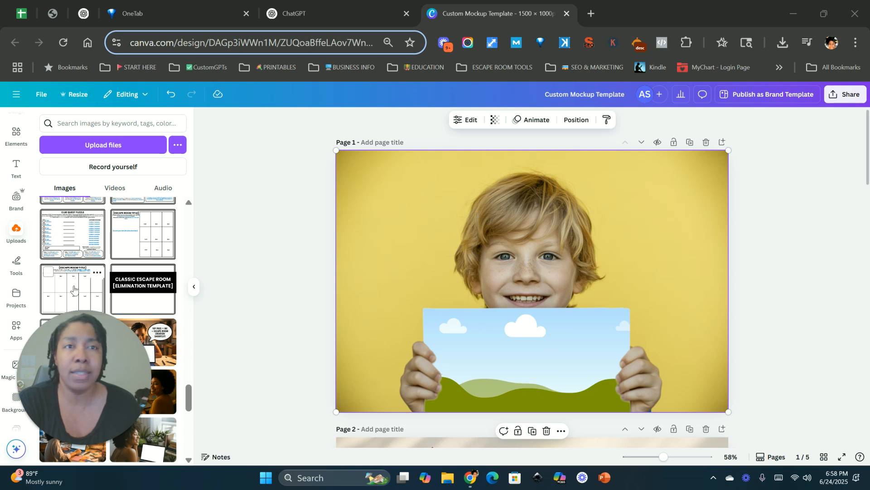
scroll(132, 299, "down", 6)
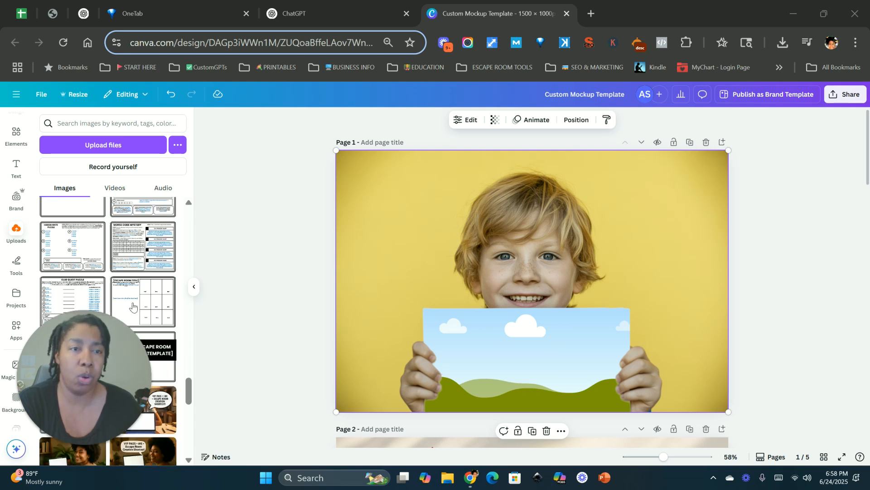
scroll(132, 307, "up", 2)
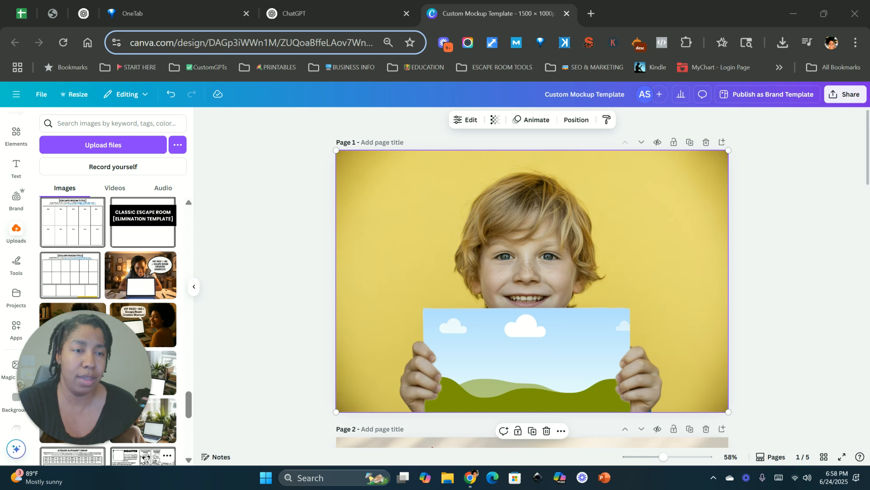
left_click(141, 461)
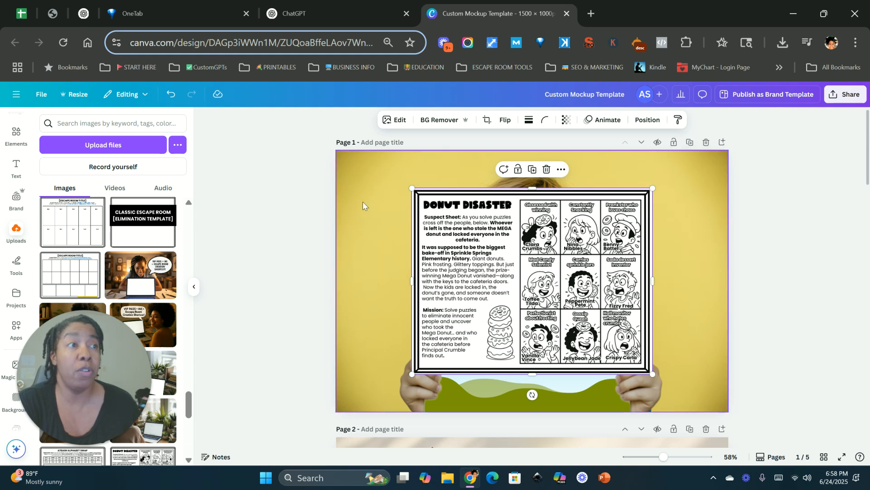
left_click_drag(503, 225, 510, 264)
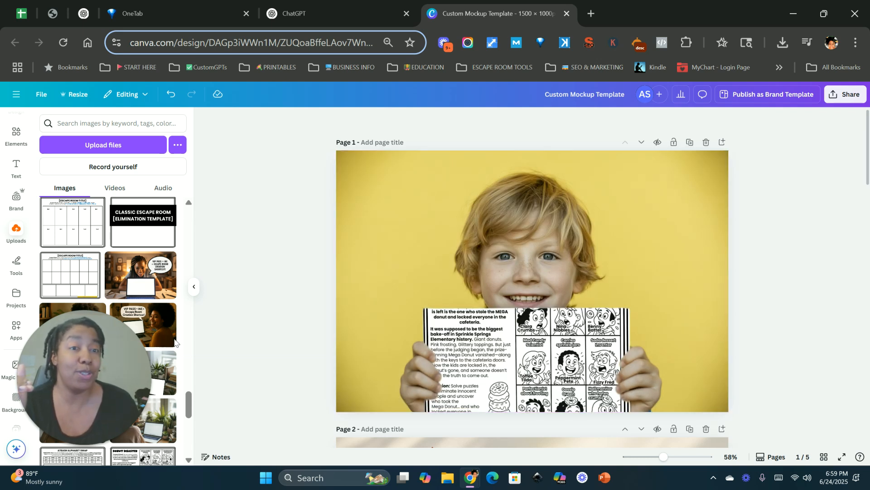
left_click_drag(86, 364, 91, 365)
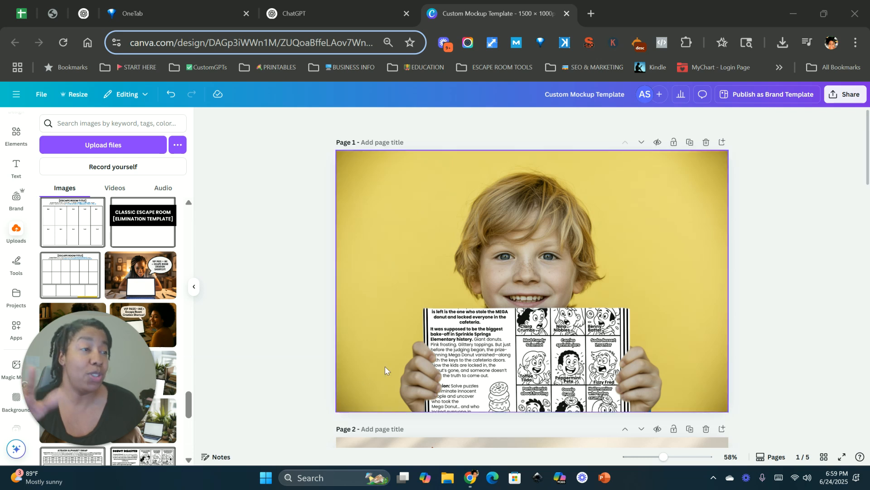
Reposition the worksheet inside the mockup sign so its top with the title shows, and apply the changes
left_click(429, 218)
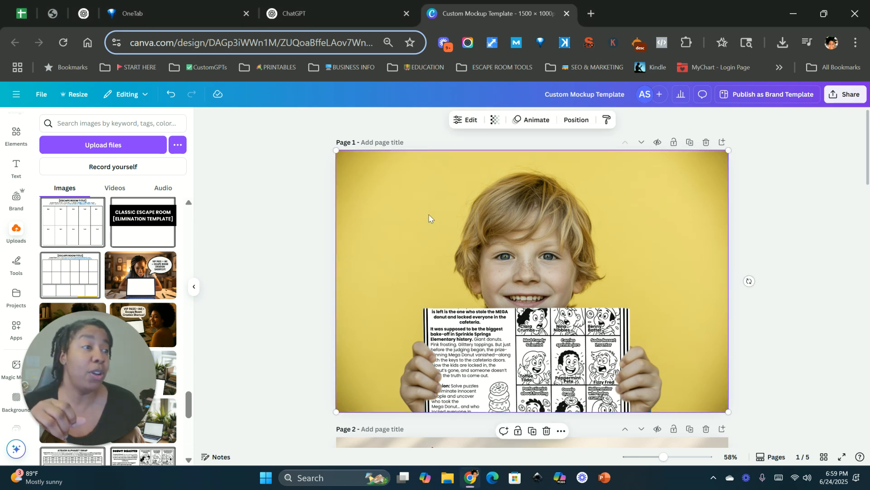
left_click_drag(120, 400, 126, 393)
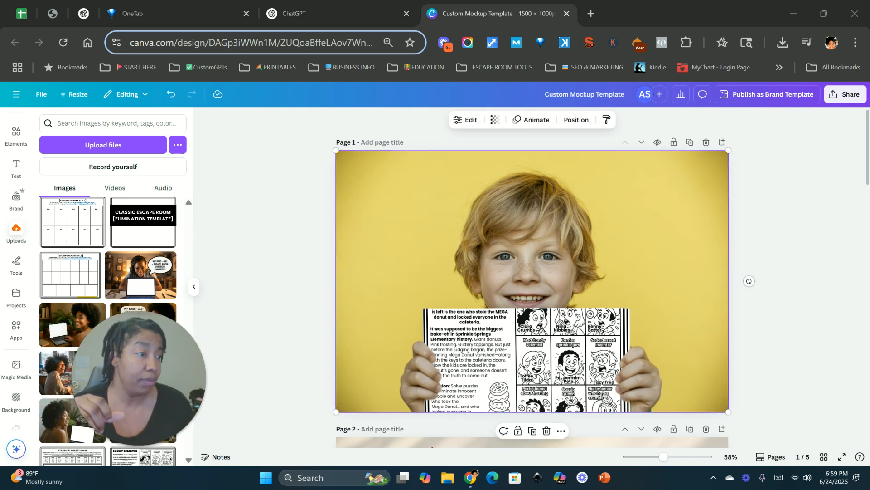
double_click(515, 240)
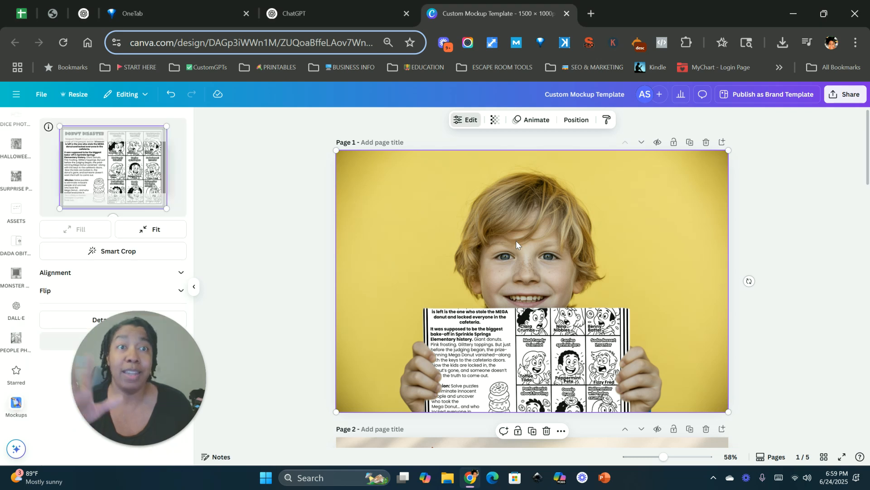
left_click_drag(164, 389, 282, 389)
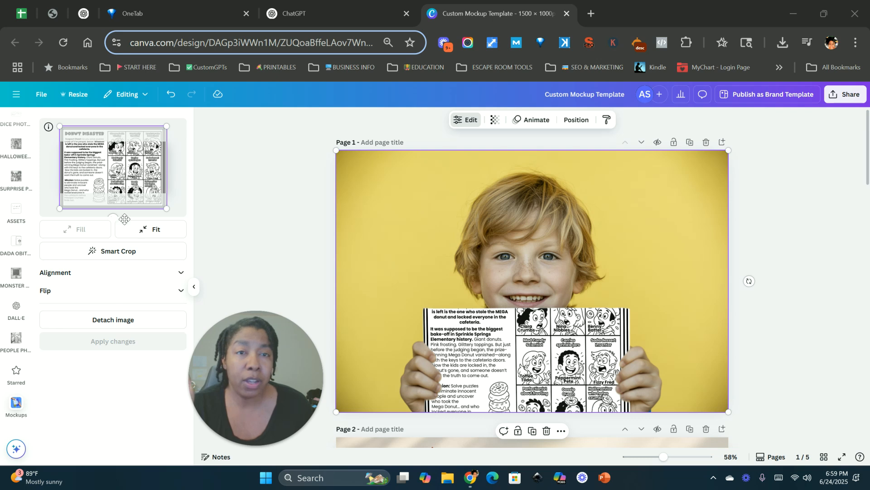
left_click(181, 273)
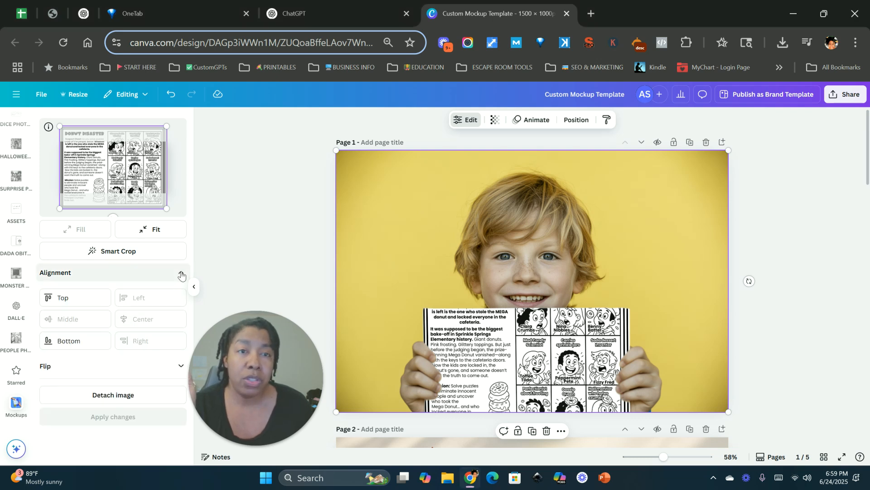
left_click(181, 273)
left_click_drag(124, 169, 125, 185)
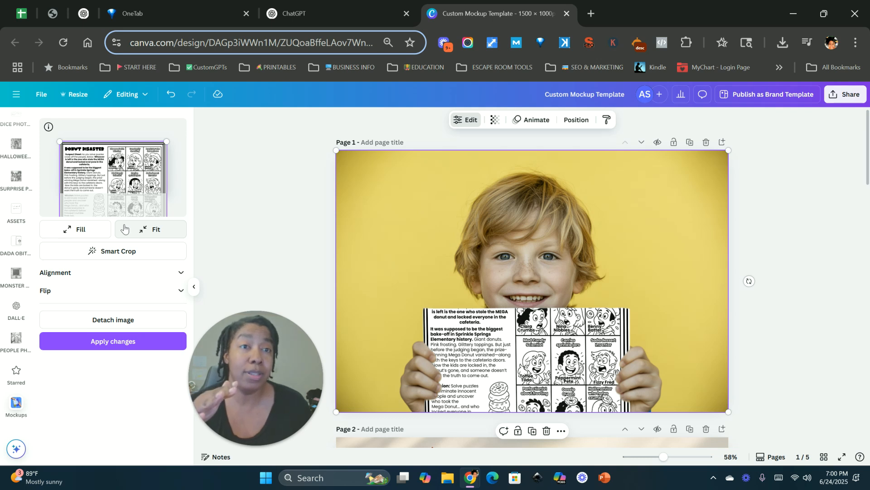
left_click(116, 341)
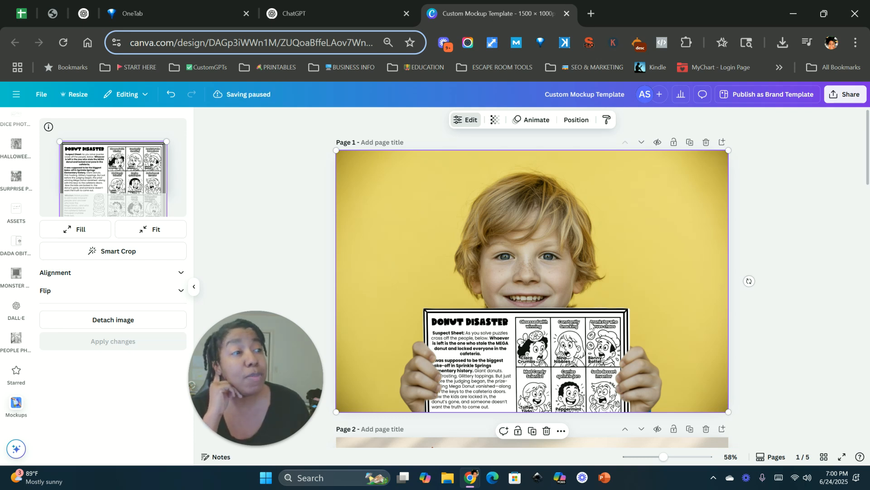
Select the craft-supplies photo with the blank paper on page 2
left_click_drag(249, 380, 132, 353)
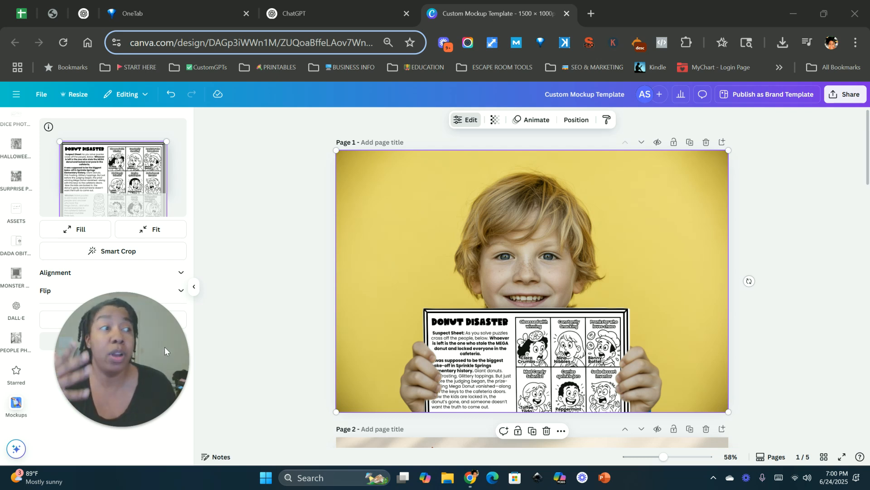
scroll(533, 289, "down", 7)
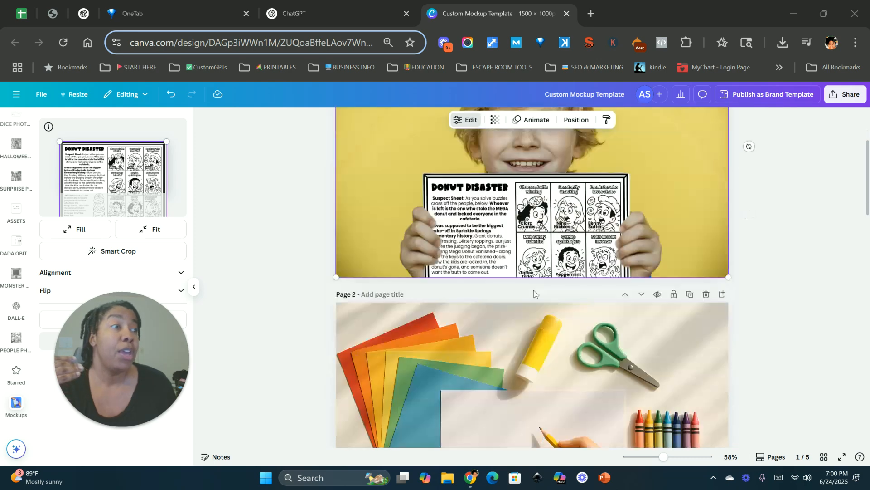
scroll(452, 273, "down", 2)
scroll(454, 274, "up", 3)
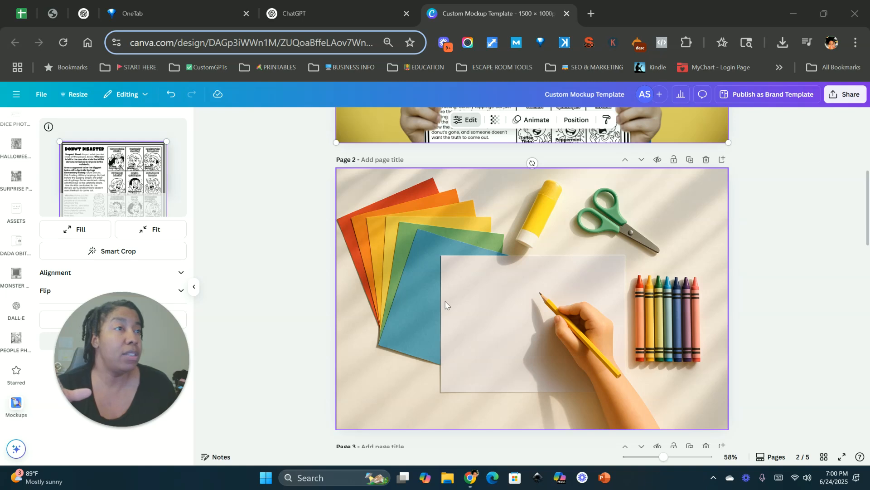
left_click(454, 299)
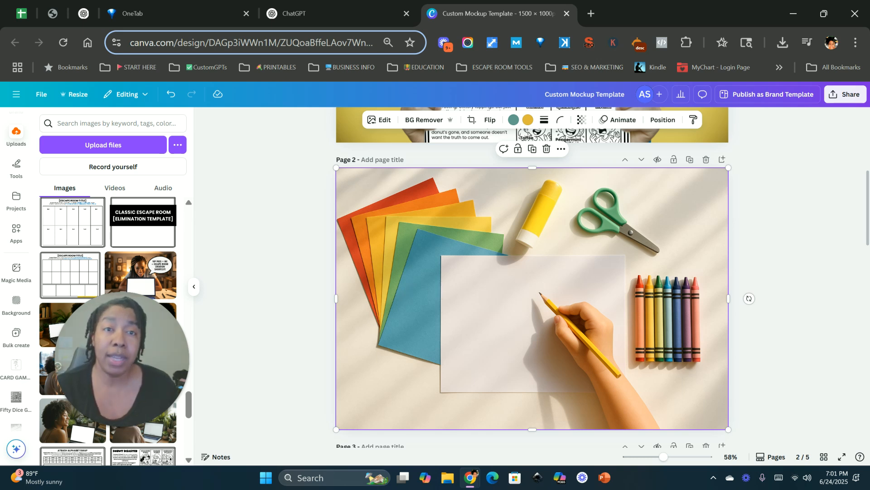
Open the Mockups app and start creating a custom mockup template from the selected page 2 photo
scroll(13, 307, "up", 2)
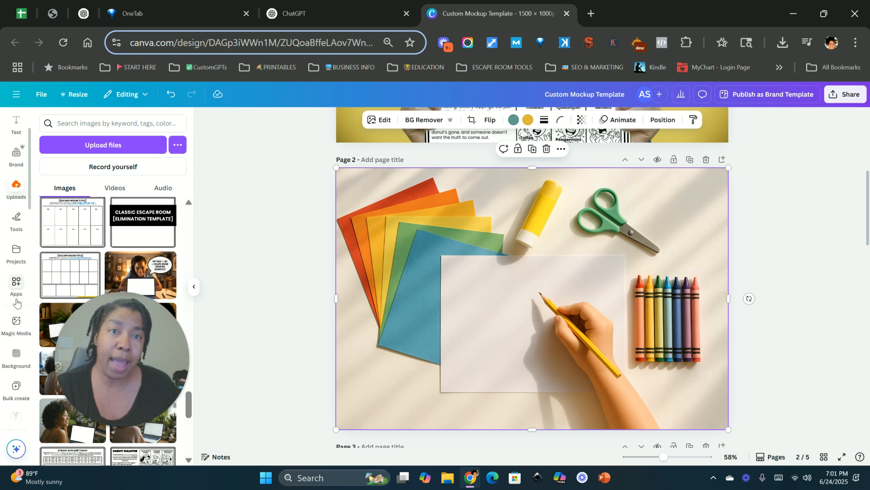
left_click(17, 279)
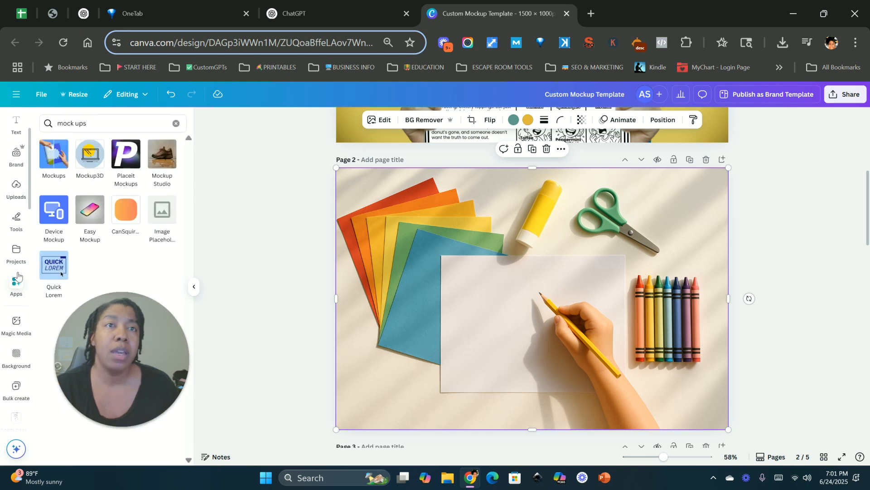
left_click(52, 156)
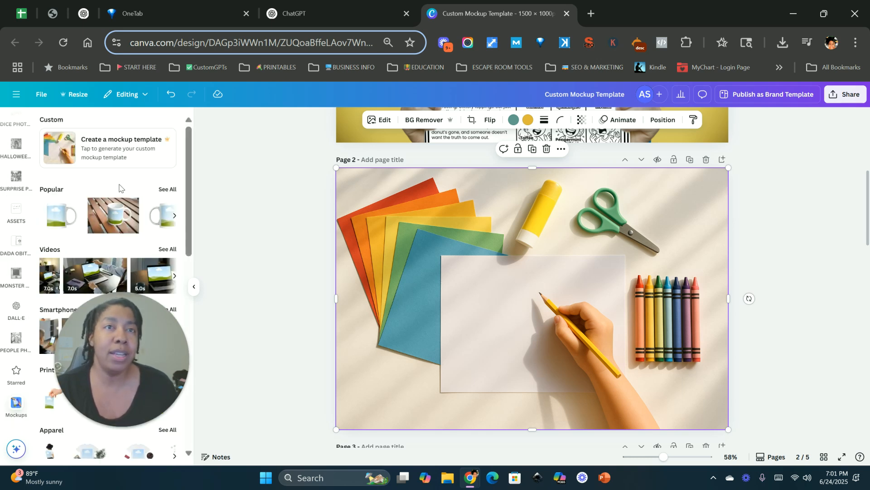
left_click(116, 151)
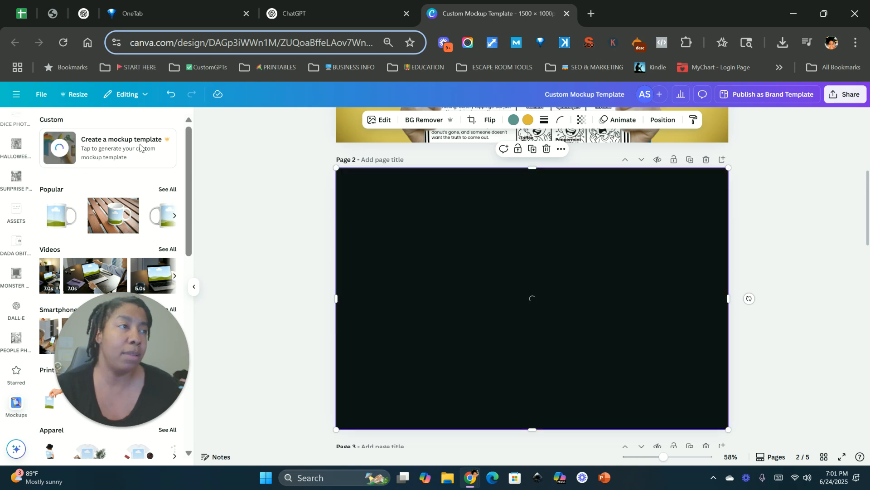